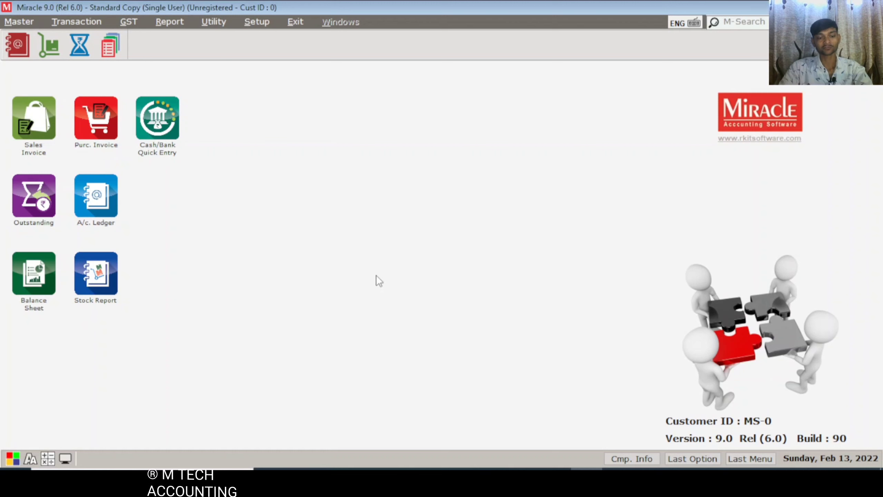
Step: Bring up the program's setup options
{"action": "key", "text": "alt+s"}
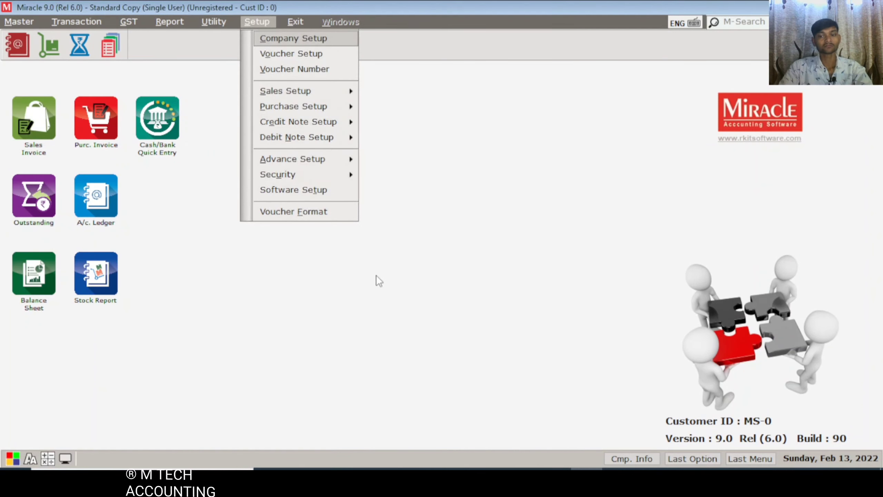
{"action": "key", "text": "Down"}
{"action": "key", "text": "Down"}
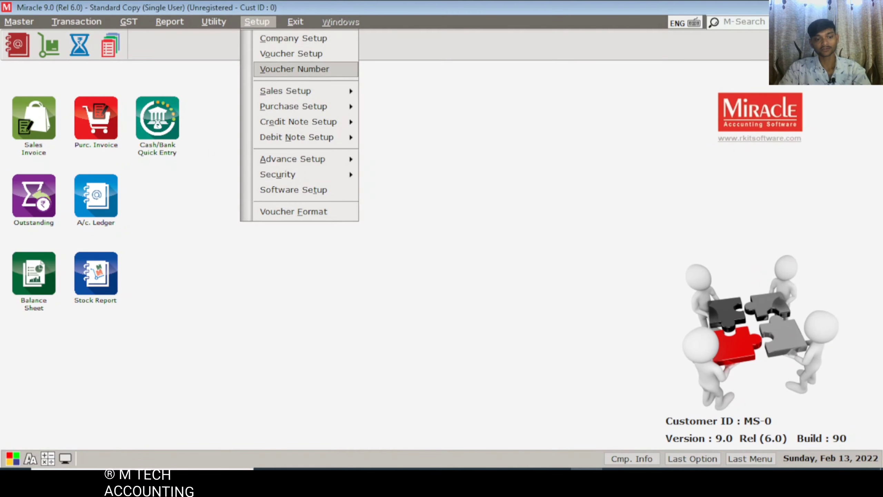
{"action": "key", "text": "alt+Tab"}
{"action": "key", "text": "alt+Tab"}
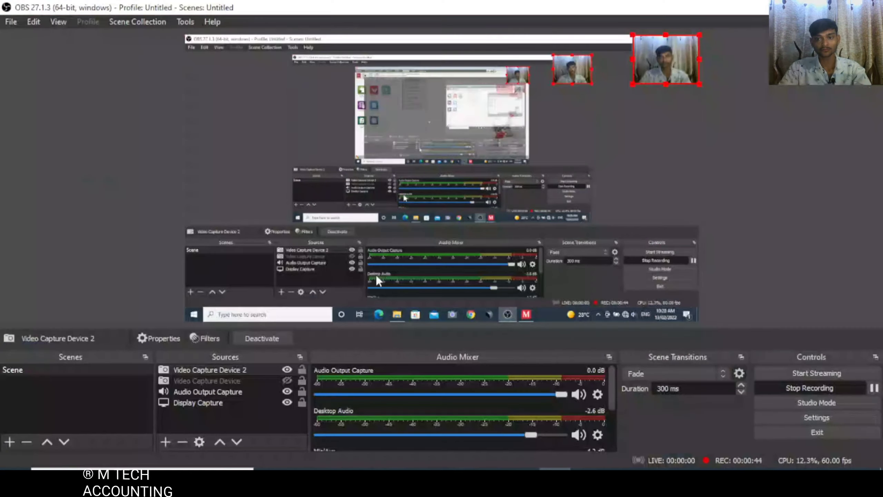
{"action": "key", "text": "alt+Tab"}
{"action": "key", "text": "Down"}
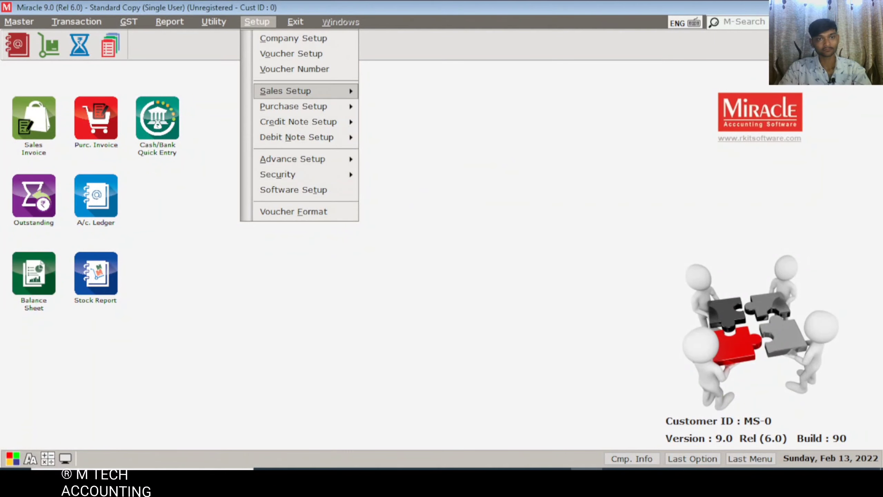
{"action": "key", "text": "Down"}
{"action": "key", "text": "Down"}
{"action": "key", "text": "Down"}
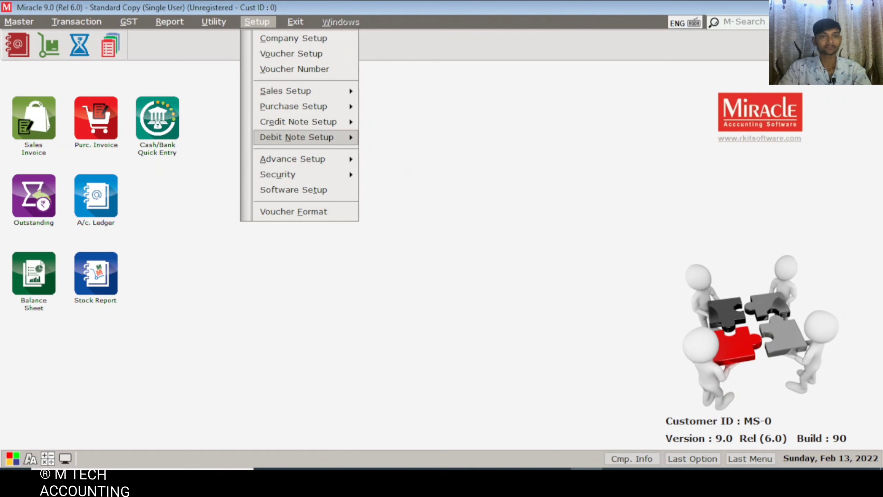
{"action": "key", "text": "Down"}
{"action": "key", "text": "Up"}
Step: Open Company Setup and go into the options of its Advance Setup category
{"action": "key", "text": "Home"}
{"action": "key", "text": "End"}
{"action": "key", "text": "Home"}
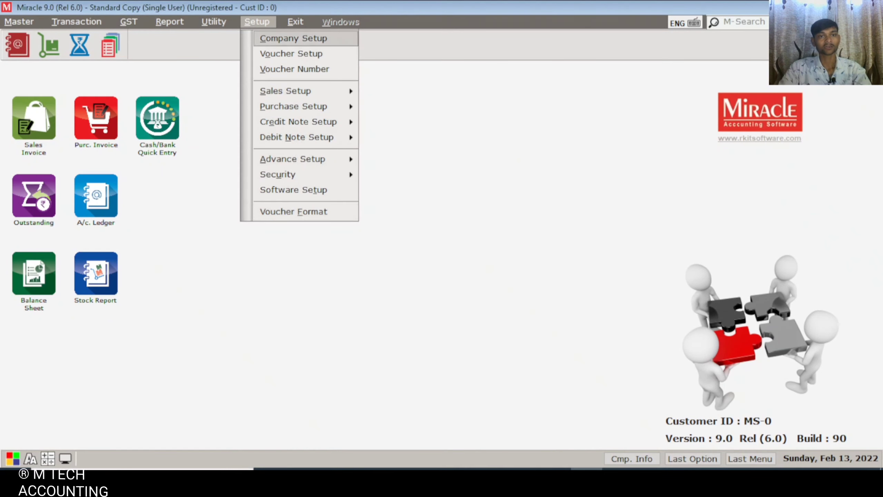
{"action": "key", "text": "Return"}
{"action": "key", "text": "Down"}
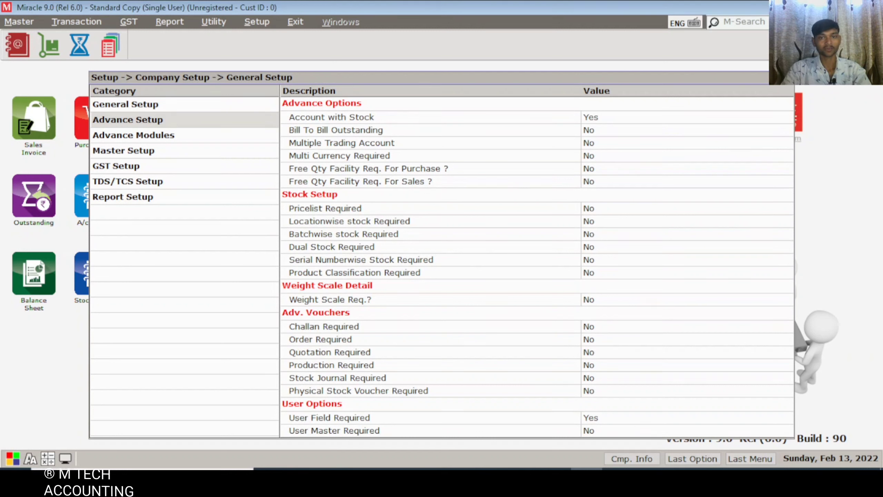
{"action": "key", "text": "Return"}
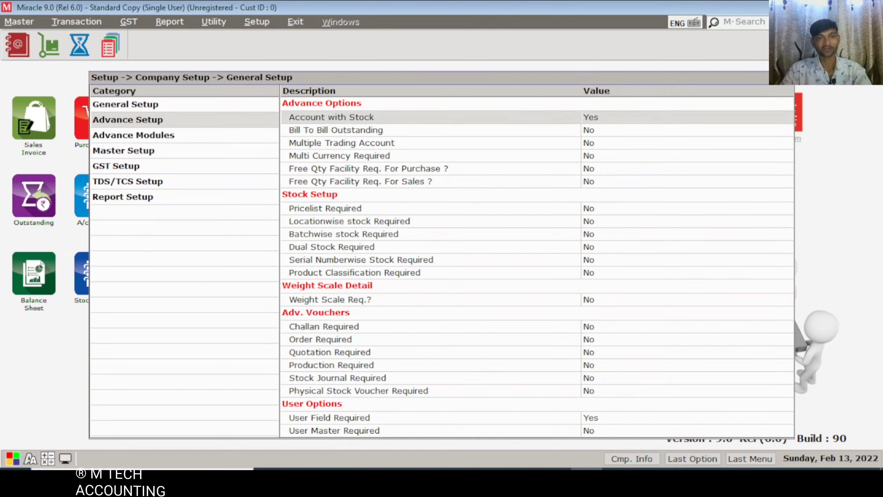
Step: Set Free Qty Facility Req. For Purchase and For Sales to Yes, then save and close the company setup
{"action": "key", "text": "Down"}
{"action": "key", "text": "Down"}
{"action": "key", "text": "Down"}
{"action": "key", "text": "Up"}
{"action": "key", "text": "Down"}
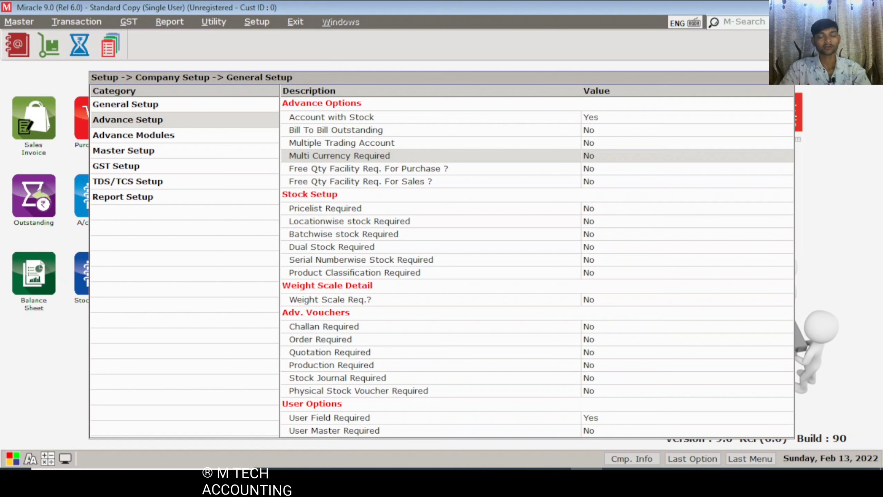
{"action": "key", "text": "Down"}
{"action": "key", "text": "Up"}
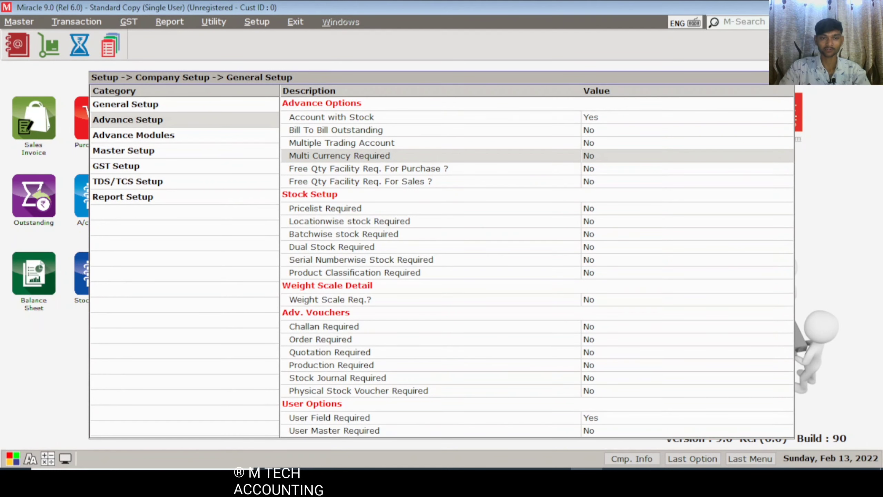
{"action": "key", "text": "Down"}
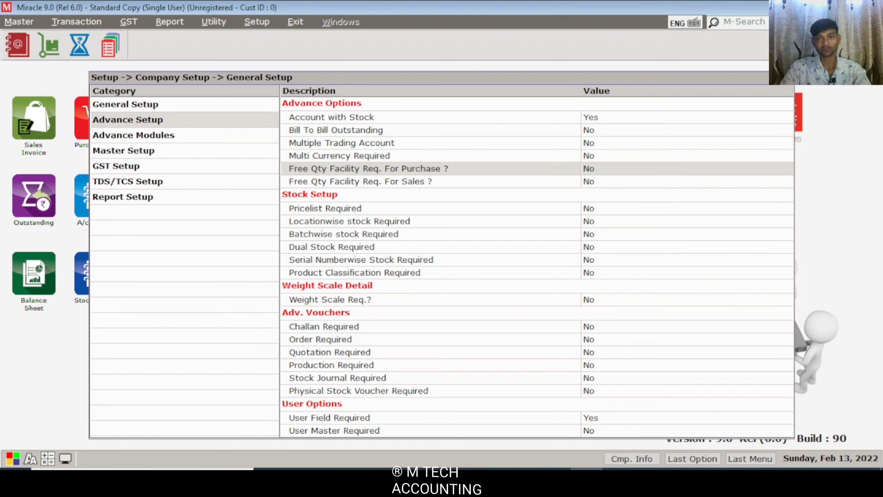
{"action": "key", "text": "y"}
{"action": "key", "text": "Return"}
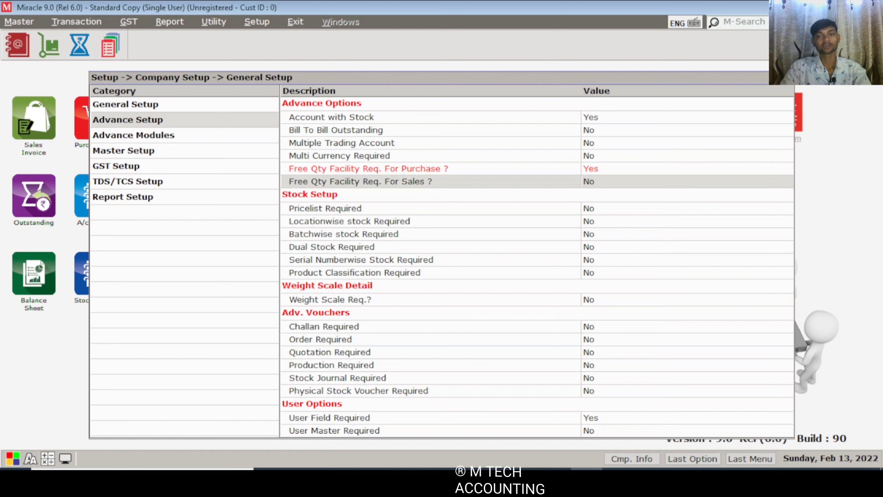
{"action": "key", "text": "y"}
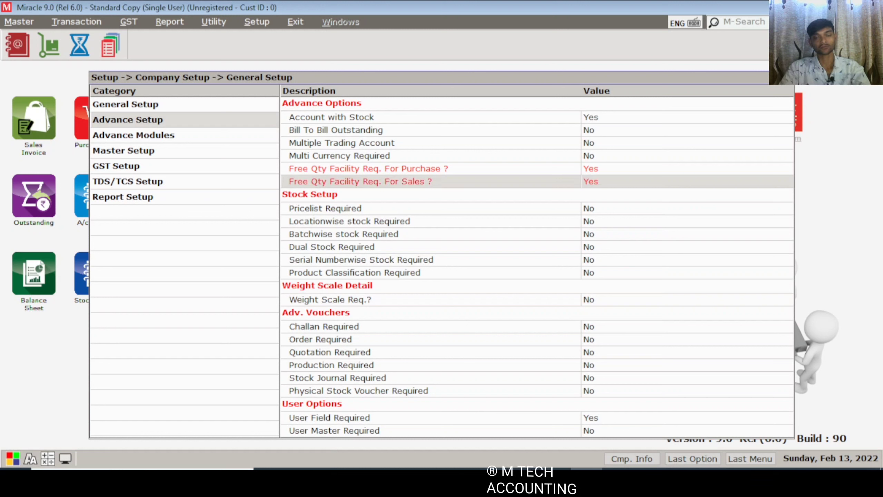
{"action": "key", "text": "Escape"}
{"action": "key", "text": "Escape"}
{"action": "key", "text": "Return"}
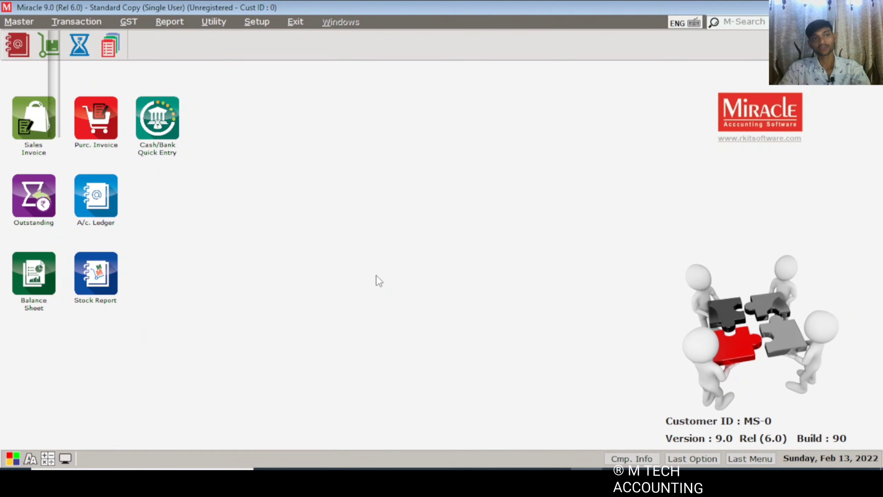
{"action": "key", "text": "alt+t"}
{"action": "key", "text": "s"}
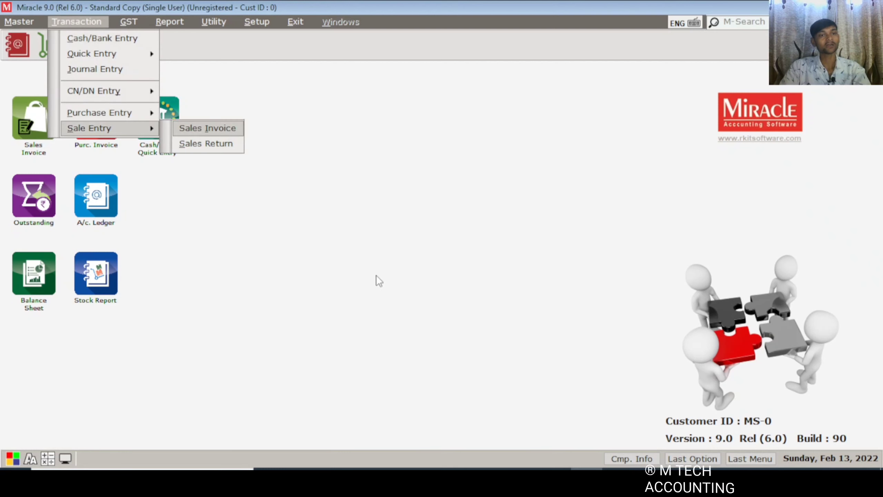
{"action": "key", "text": "Left"}
{"action": "key", "text": "Up"}
{"action": "key", "text": "Right"}
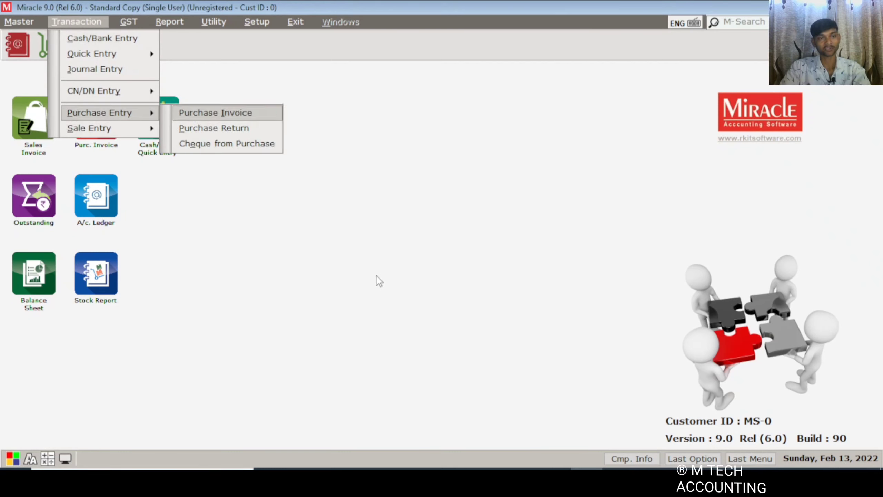
{"action": "key", "text": "Escape"}
{"action": "key", "text": "Escape"}
{"action": "key", "text": "Escape"}
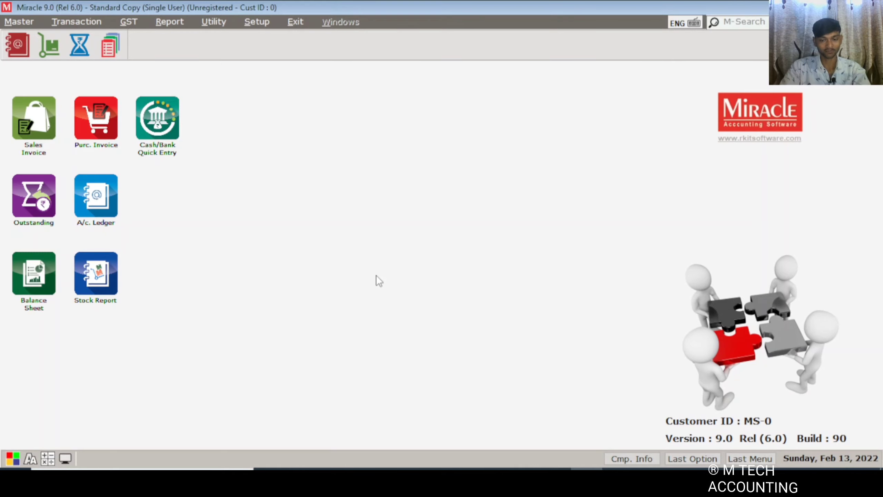
Step: Start a new debit purchase invoice with Hariom Electrict as the party account
{"action": "key", "text": "alt+p"}
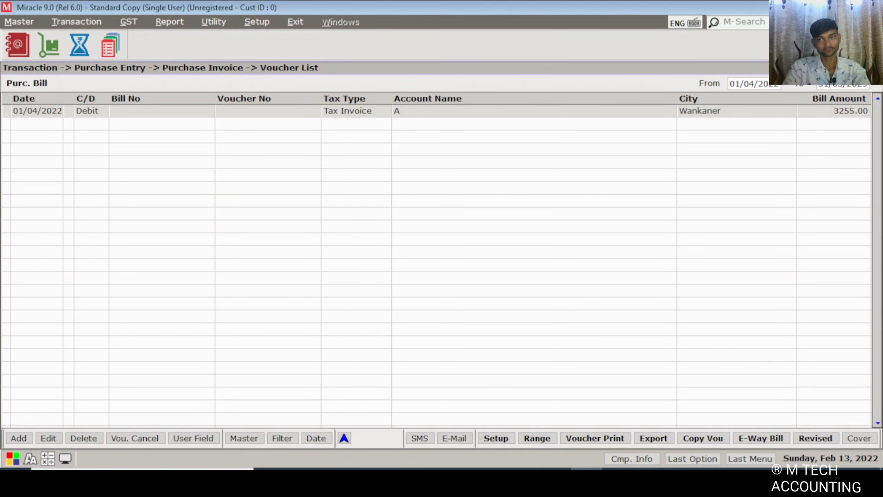
{"action": "key", "text": "alt+a"}
{"action": "key", "text": "Return"}
{"action": "key", "text": "Down"}
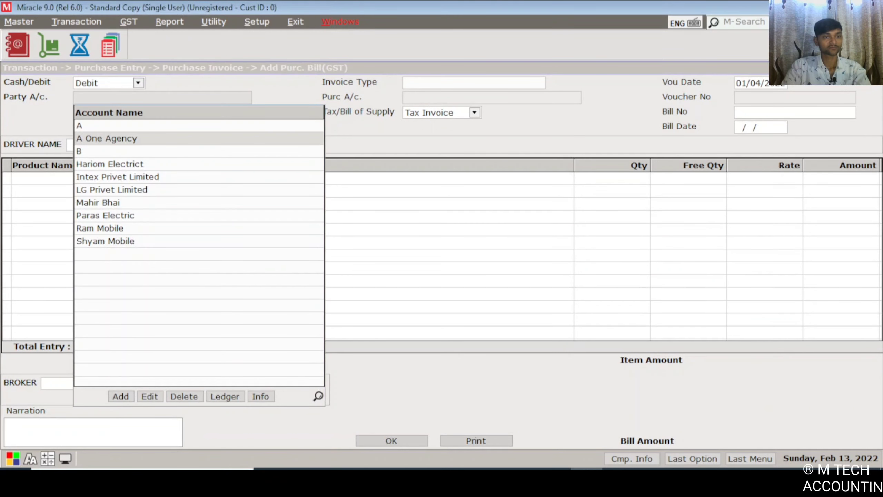
{"action": "key", "text": "Down"}
{"action": "key", "text": "Down"}
{"action": "key", "text": "Return"}
Step: Accept the GST invoice type, Tax Invoice and dates, enter bill number 011, and leave the driver name blank
{"action": "key", "text": "Return"}
{"action": "key", "text": "Return"}
{"action": "key", "text": "Return"}
{"action": "left_click", "coordinate": [795, 113]}
{"action": "type", "text": "011"}
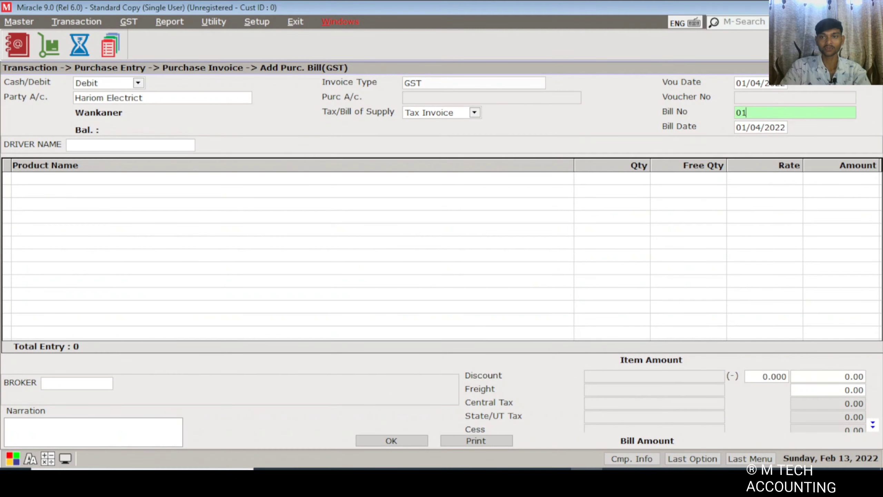
{"action": "key", "text": "Return"}
{"action": "key", "text": "Return"}
Step: Add the product Intex 32" Lcd without a serial number, with quantity 10 and free quantity 1
{"action": "key", "text": "Return"}
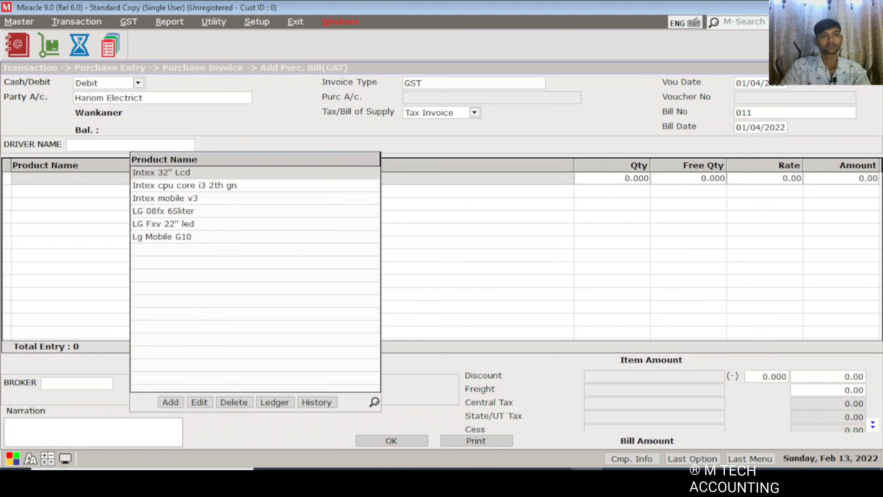
{"action": "key", "text": "Return"}
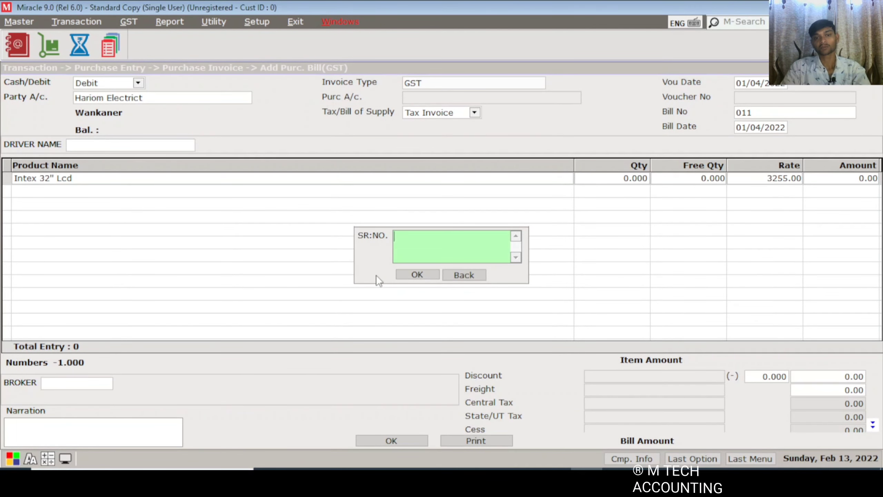
{"action": "key", "text": "Return"}
{"action": "key", "text": "Return"}
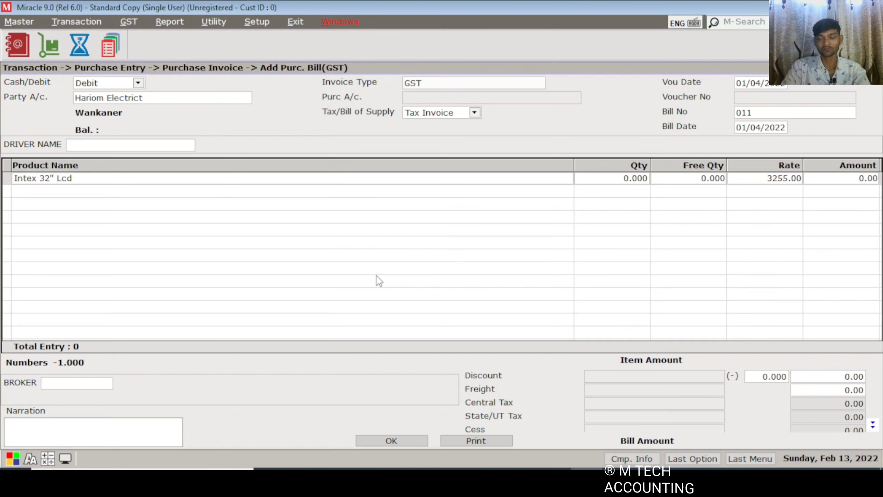
{"action": "type", "text": "1"}
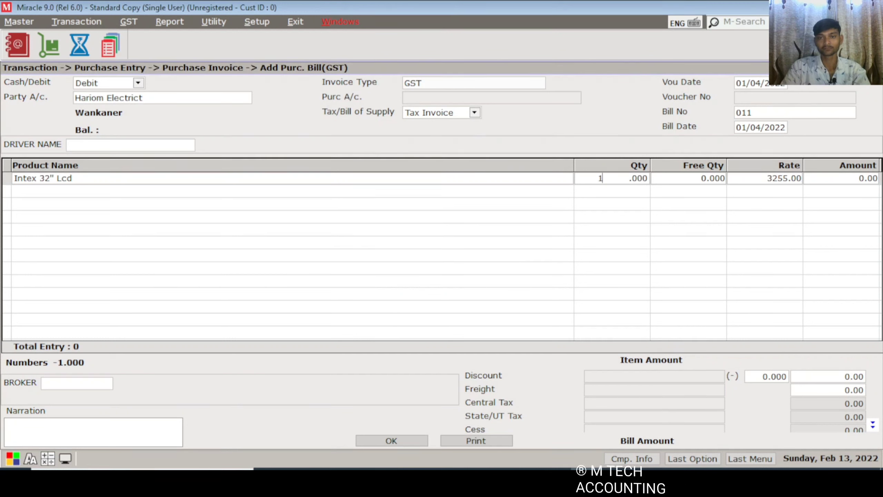
{"action": "type", "text": "1"}
{"action": "key", "text": "BackSpace"}
{"action": "type", "text": "0"}
{"action": "key", "text": "Return"}
{"action": "type", "text": "1"}
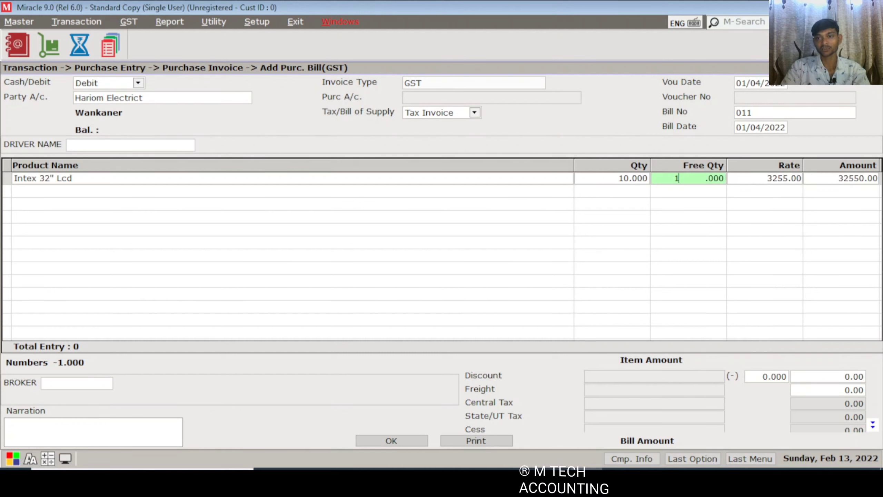
{"action": "key", "text": "Return"}
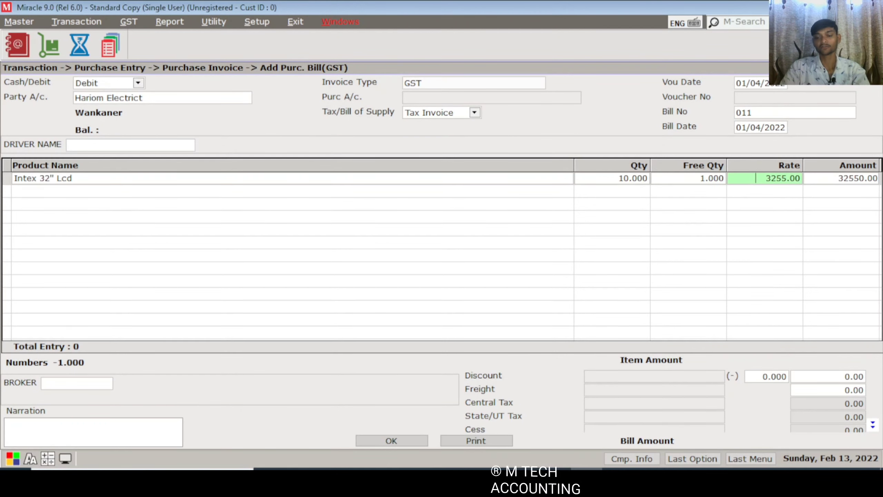
Step: Accept the item's default rate, amount and tax rates, and finish the product entry
{"action": "key", "text": "Left"}
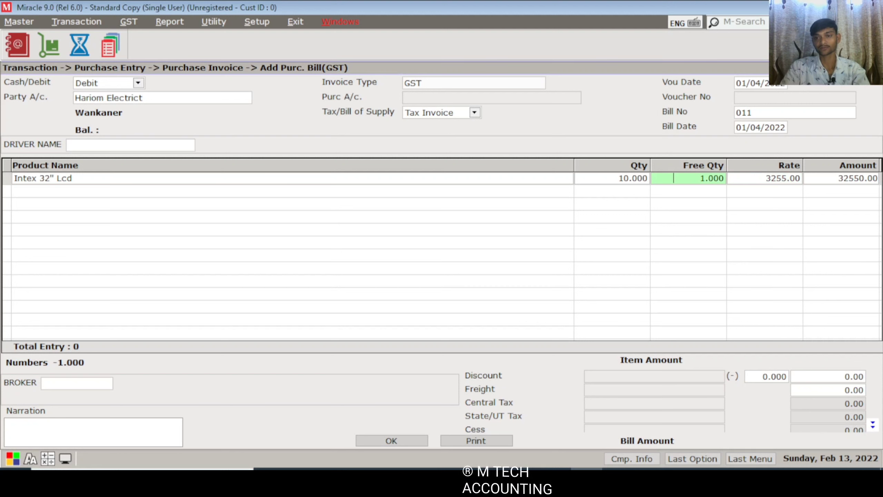
{"action": "key", "text": "Return"}
{"action": "key", "text": "Return"}
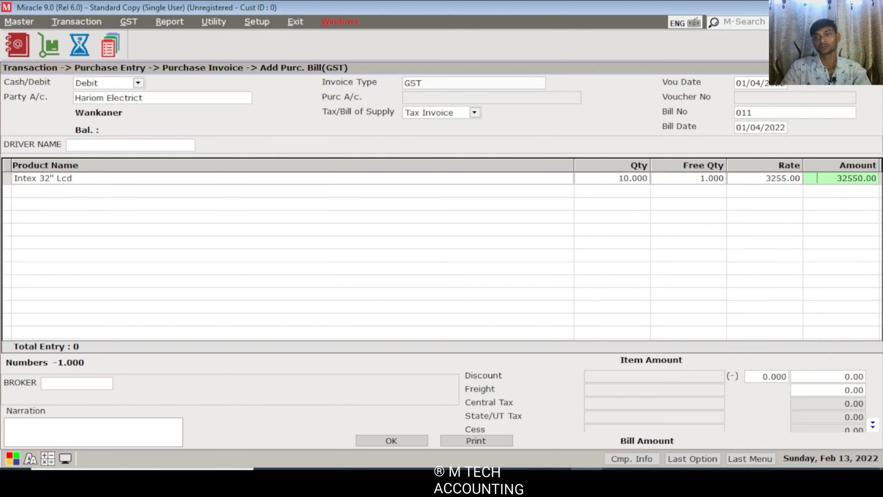
{"action": "key", "text": "Return"}
{"action": "key", "text": "Return"}
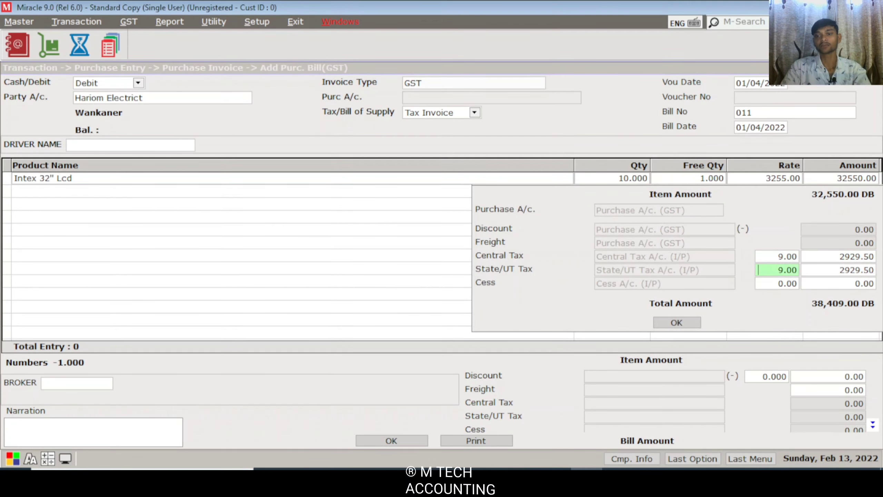
{"action": "key", "text": "Return"}
{"action": "key", "text": "Return"}
{"action": "key", "text": "Return"}
{"action": "key", "text": "Return"}
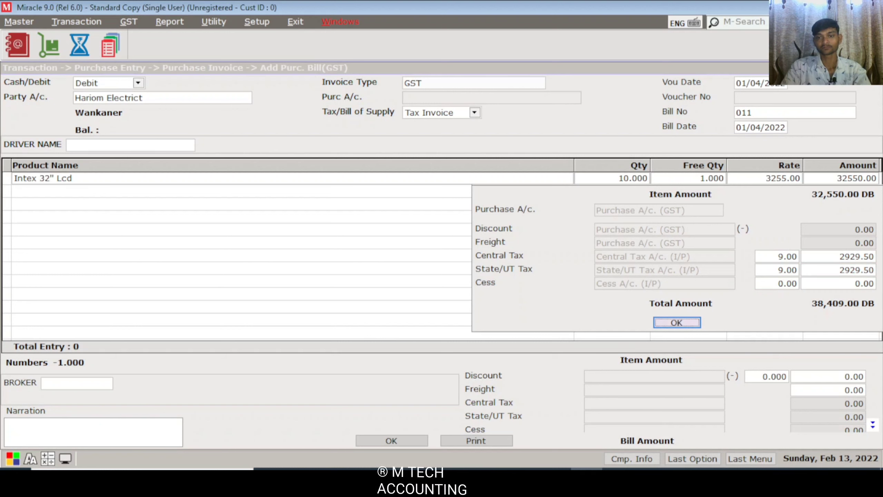
{"action": "key", "text": "Return"}
{"action": "key", "text": "Return"}
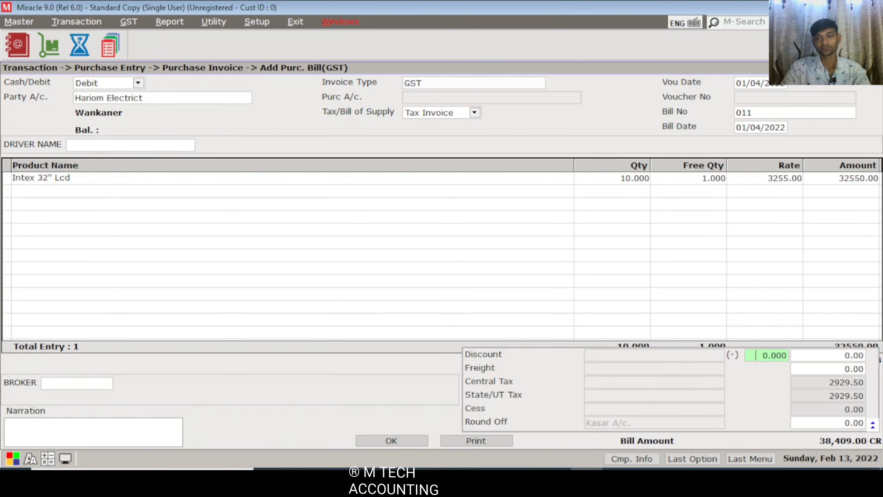
Step: Save the purchase bill with no discount, freight, broker or narration, and close the purchase invoice entry
{"action": "key", "text": "Return"}
{"action": "key", "text": "Return"}
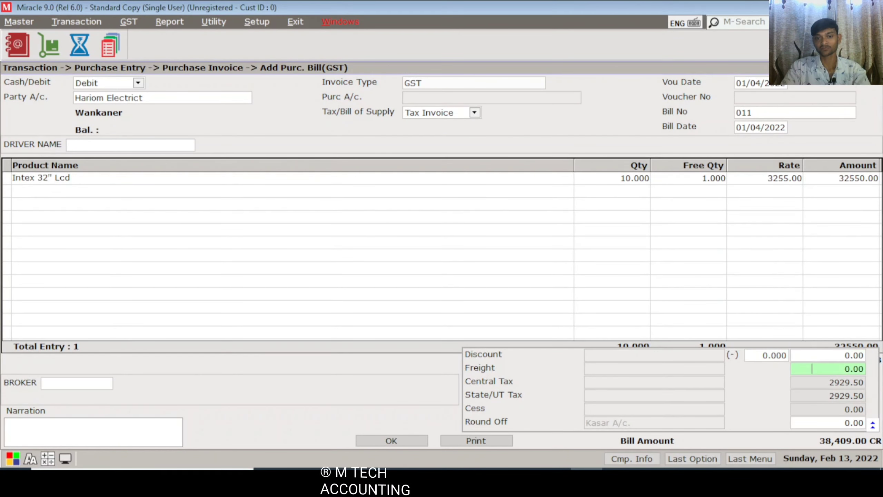
{"action": "key", "text": "Return"}
{"action": "key", "text": "Return"}
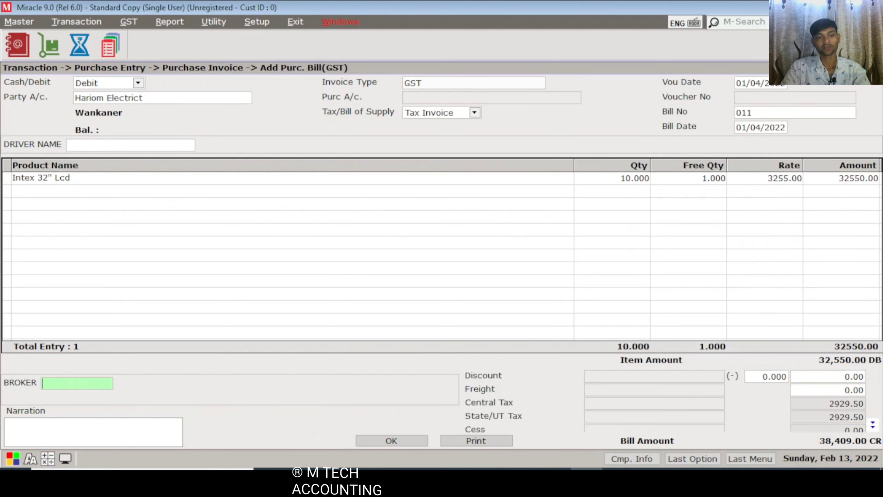
{"action": "key", "text": "Return"}
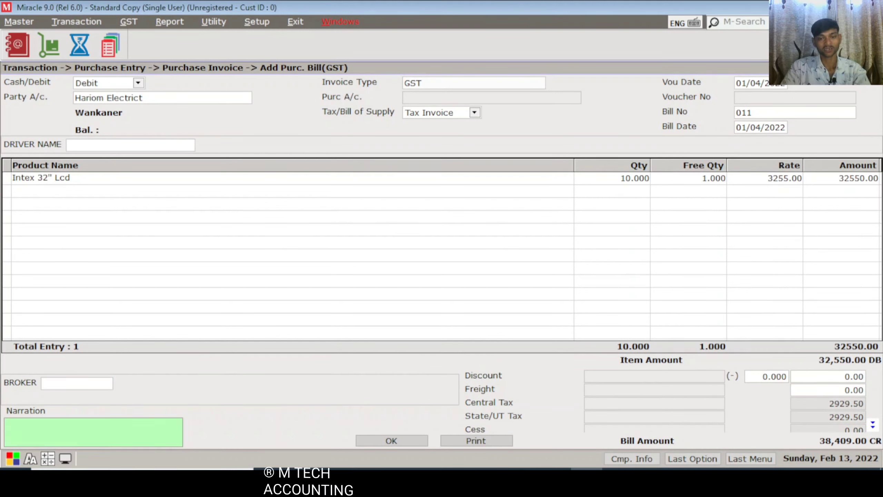
{"action": "key", "text": "Return"}
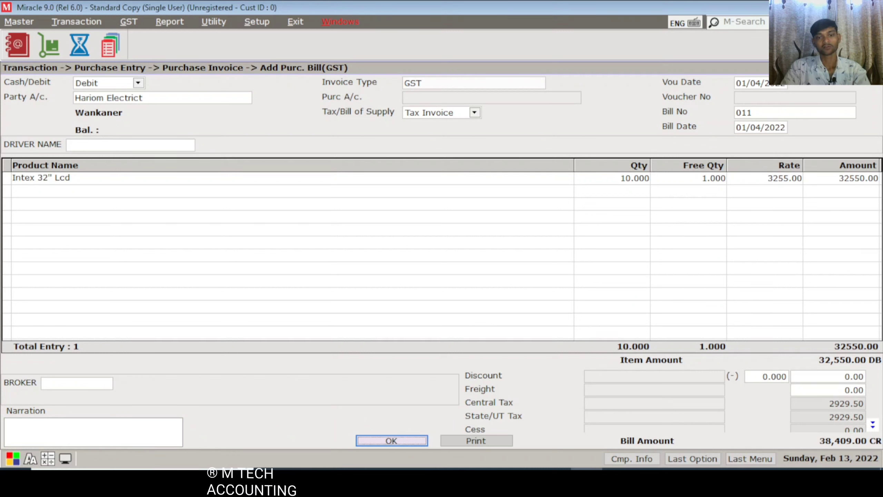
{"action": "key", "text": "Return"}
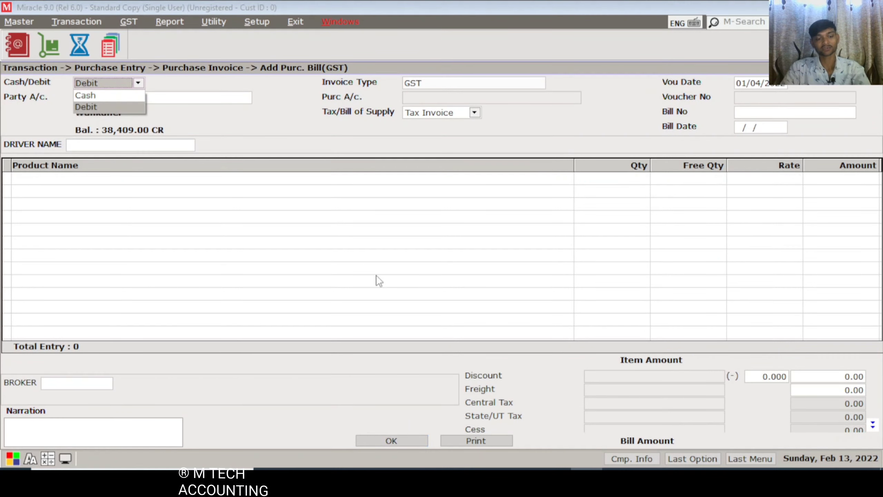
{"action": "key", "text": "Escape"}
{"action": "key", "text": "Escape"}
{"action": "key", "text": "Return"}
{"action": "key", "text": "Escape"}
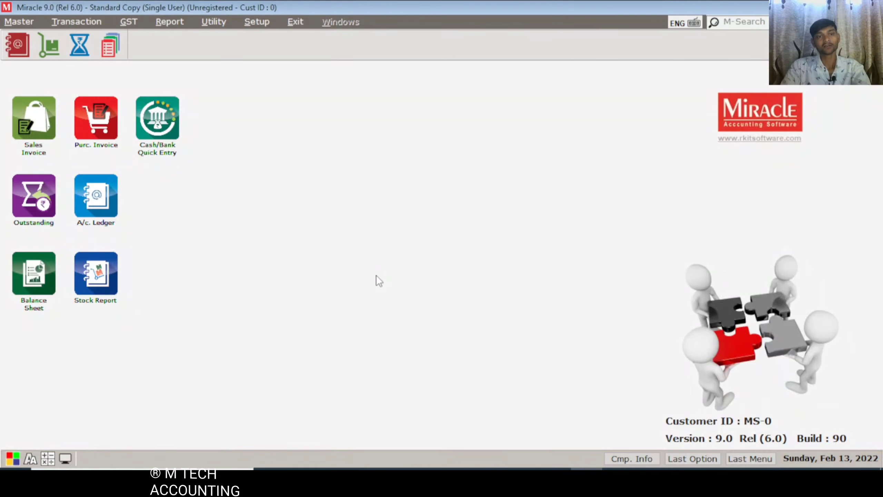
Step: Start a new debit sales invoice with A One Agency as the party account
{"action": "key", "text": "alt+t"}
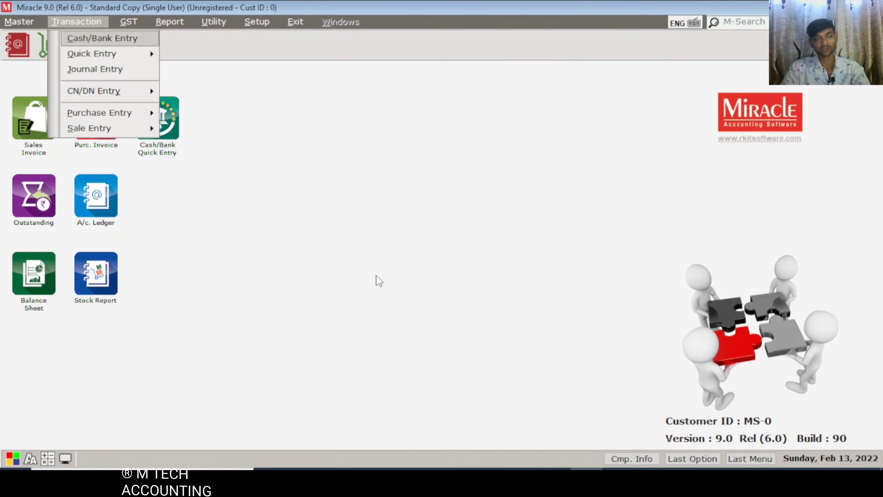
{"action": "key", "text": "s"}
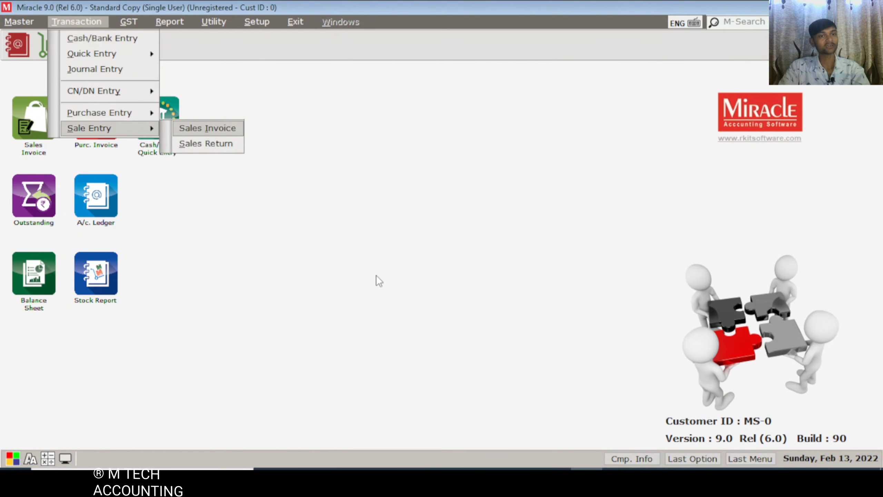
{"action": "key", "text": "Return"}
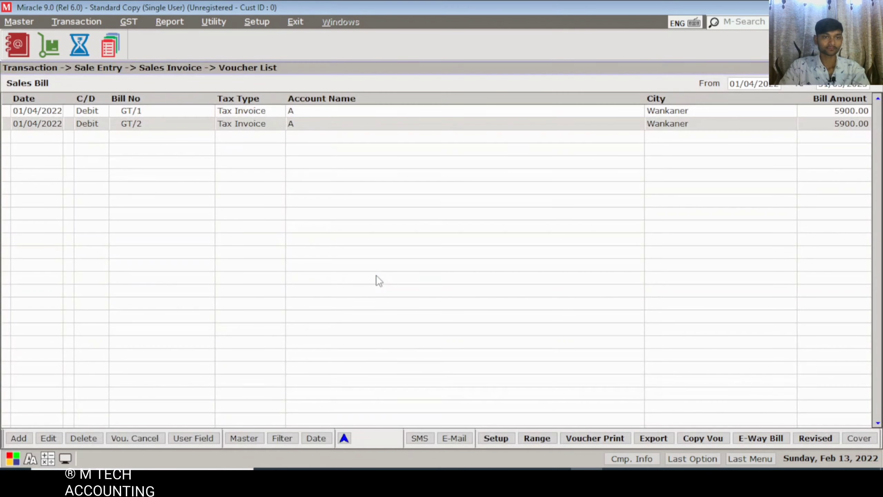
{"action": "key", "text": "alt+a"}
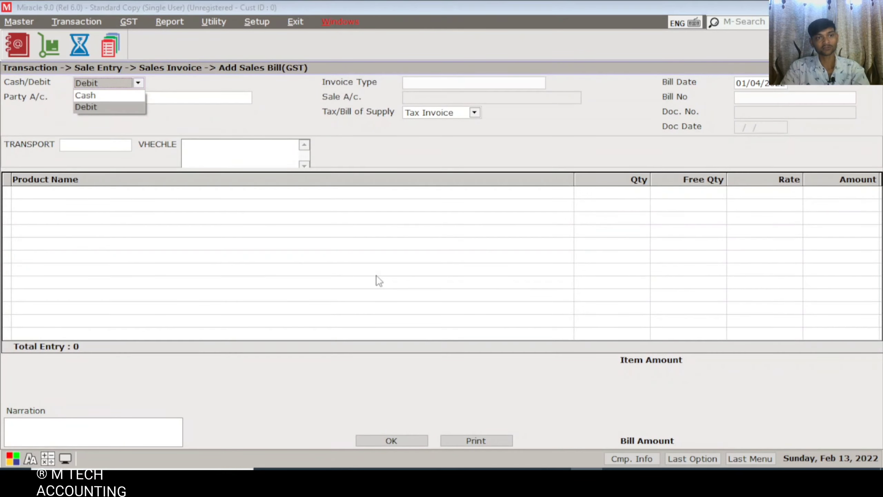
{"action": "key", "text": "Return"}
{"action": "key", "text": "Down"}
{"action": "key", "text": "Down"}
{"action": "key", "text": "Up"}
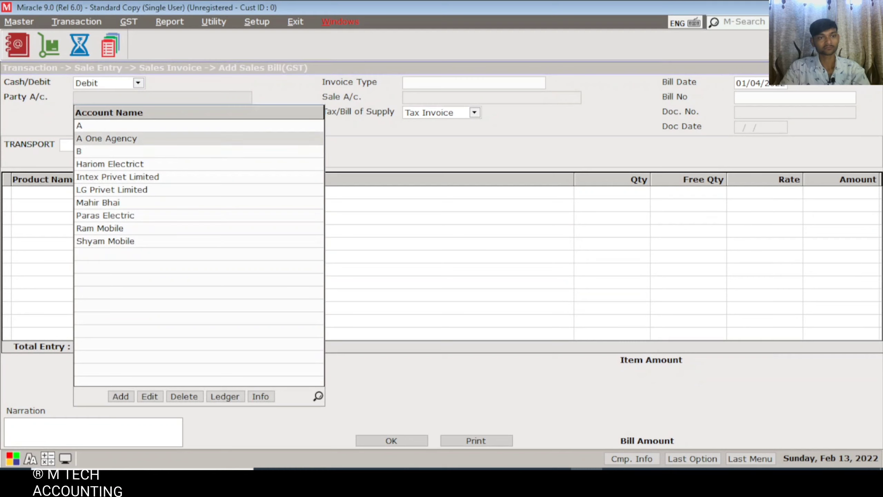
{"action": "key", "text": "Return"}
Step: Accept the GST invoice type, Tax Invoice, bill date and GT/ bill number, and leave the transport and vehicle fields blank
{"action": "key", "text": "Return"}
{"action": "key", "text": "Return"}
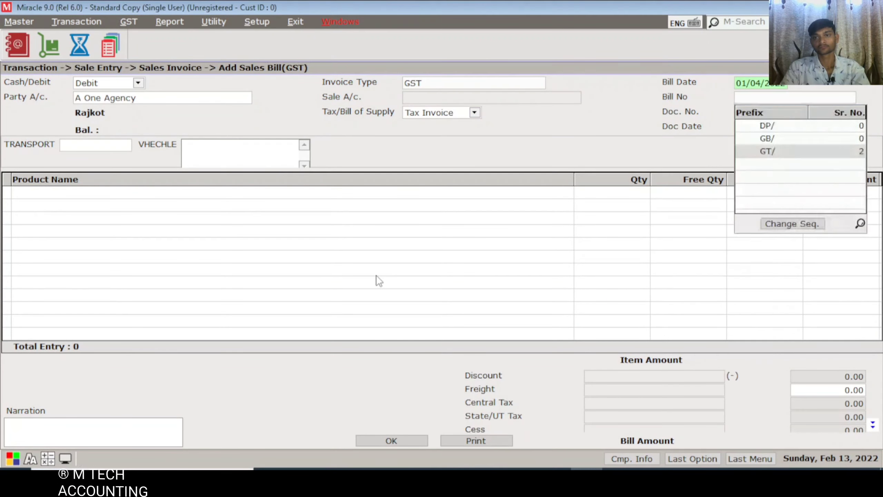
{"action": "key", "text": "Return"}
{"action": "key", "text": "Return"}
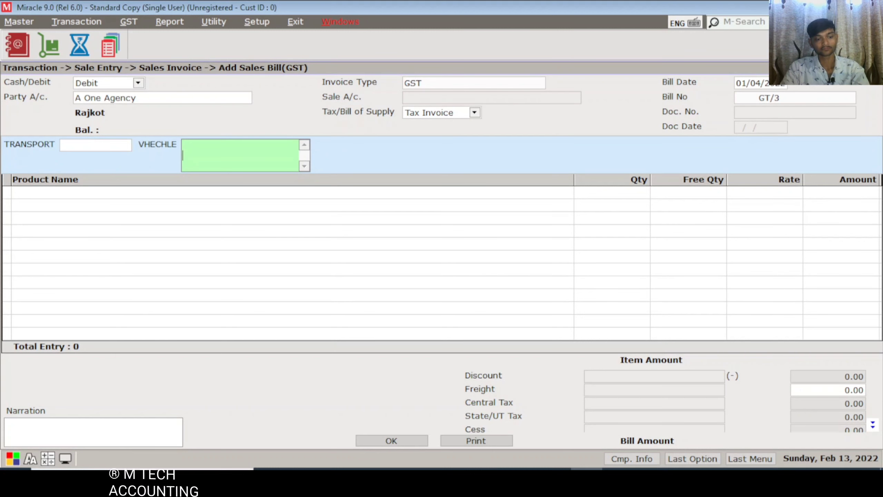
{"action": "key", "text": "Return"}
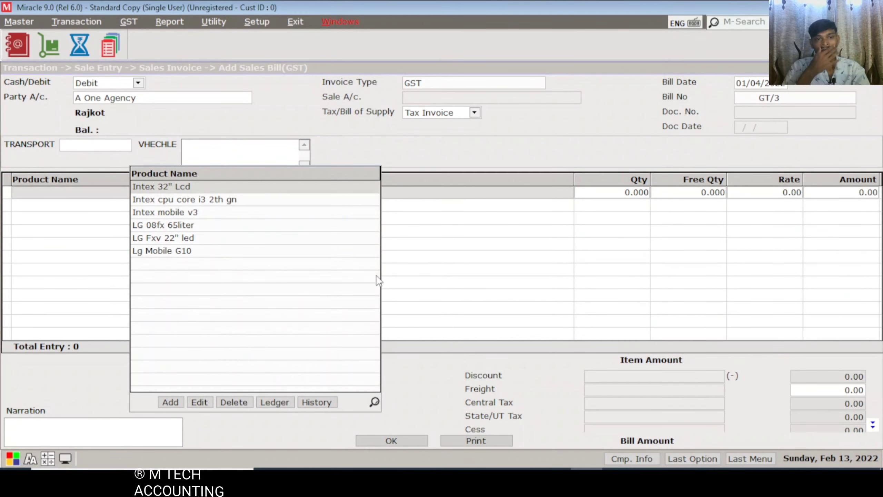
Step: Add the product Intex 32" Lcd with quantity 10 and free quantity 1, accepting the default rate and amount
{"action": "key", "text": "Return"}
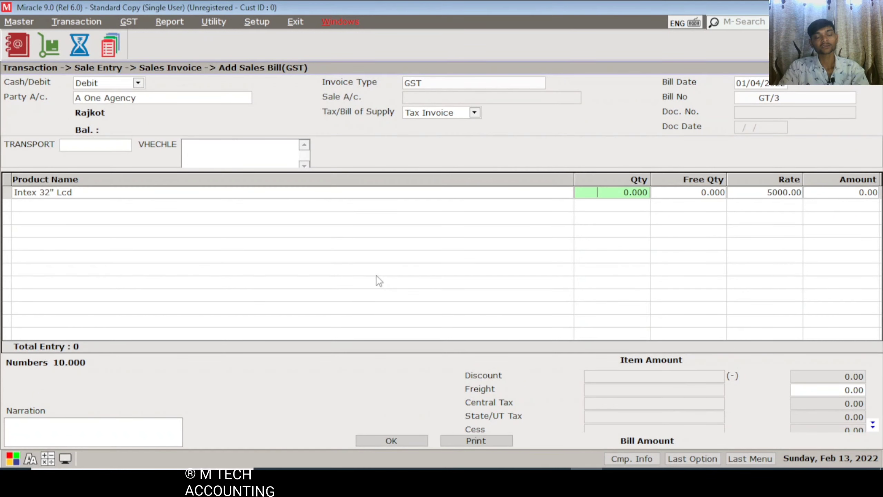
{"action": "type", "text": "10"}
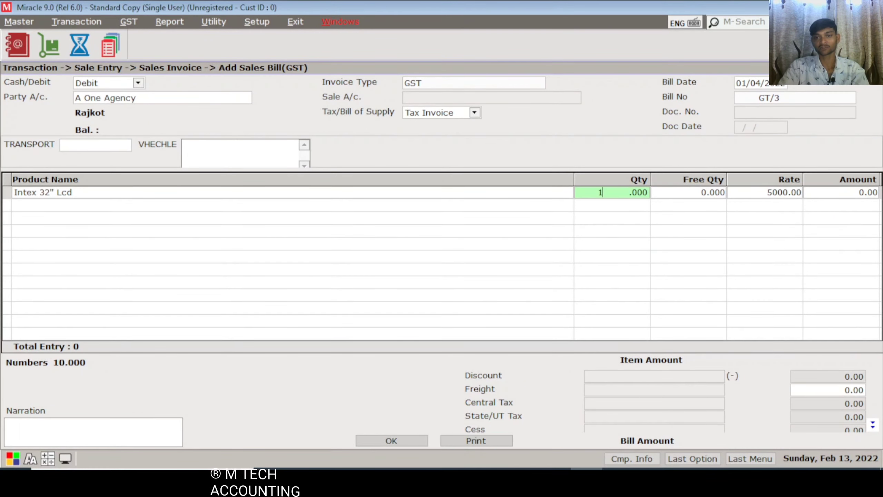
{"action": "key", "text": "Return"}
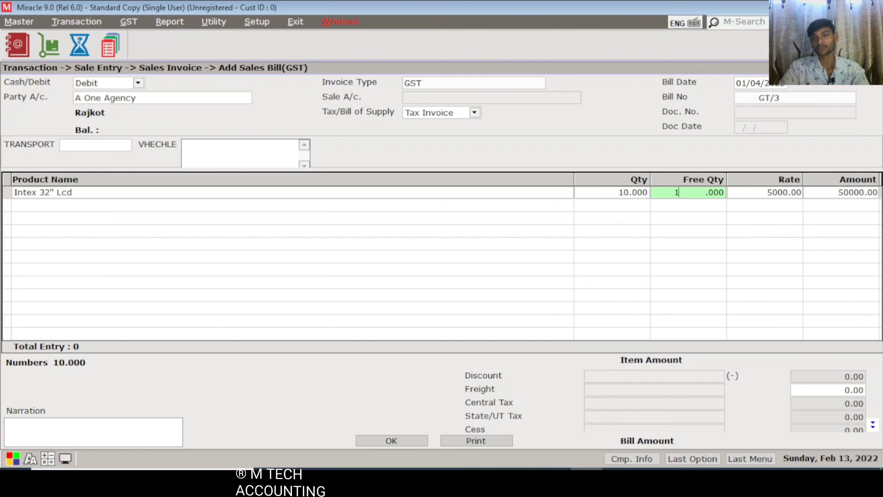
{"action": "type", "text": "1"}
{"action": "key", "text": "Return"}
{"action": "key", "text": "Return"}
{"action": "key", "text": "Return"}
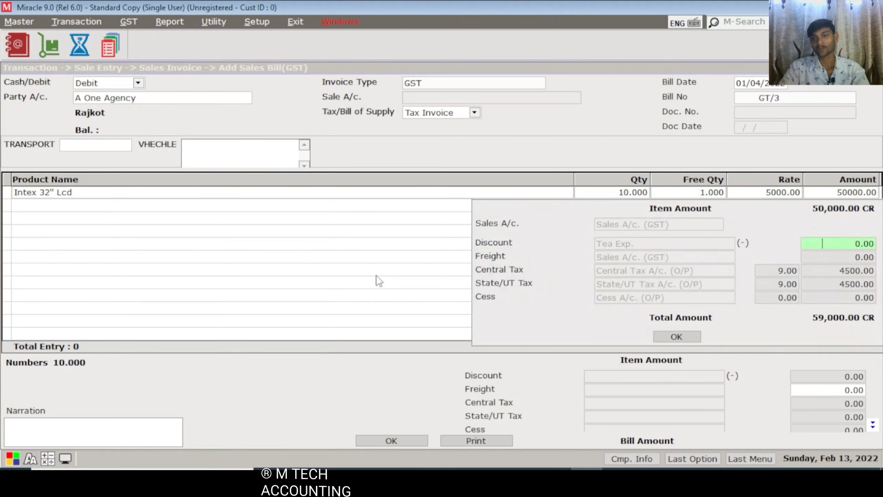
Step: Accept the item's tax amounts without a discount and finish the product entry
{"action": "key", "text": "Return"}
{"action": "key", "text": "Return"}
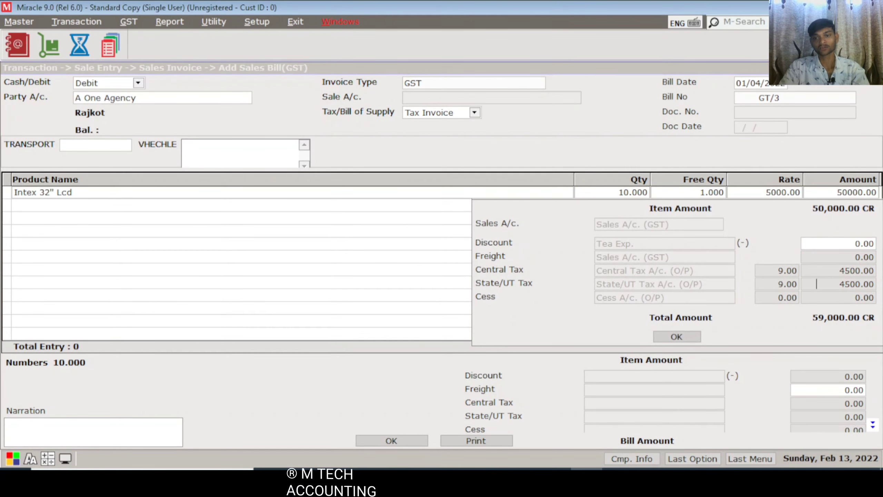
{"action": "key", "text": "Return"}
{"action": "key", "text": "Return"}
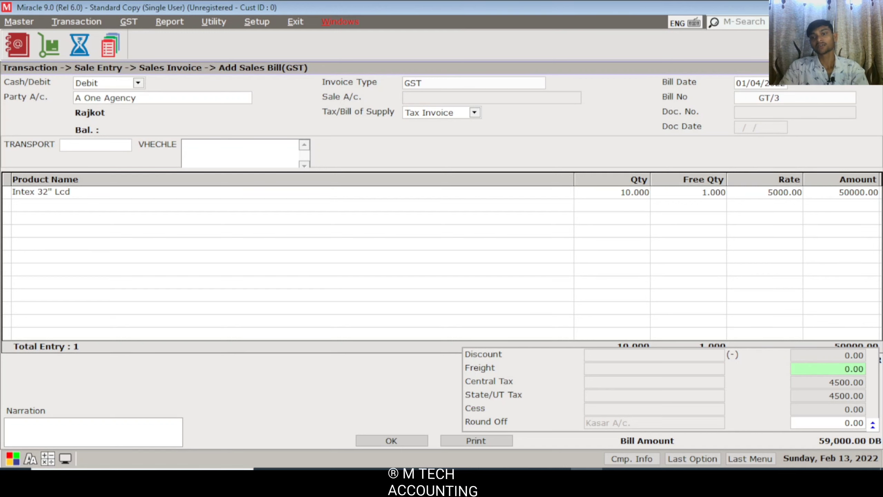
Step: Reopen the Intex 32" Lcd item and try a discount of 10000 on it
{"action": "left_click", "coordinate": [377, 280]}
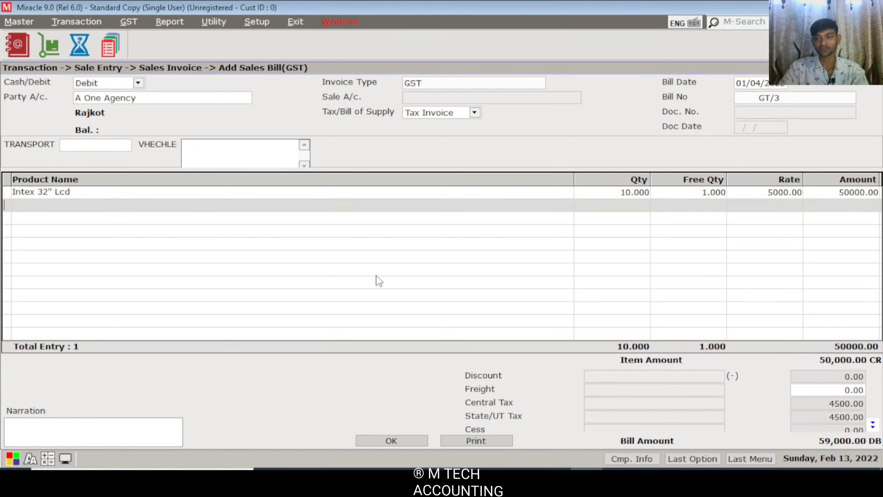
{"action": "key", "text": "Up"}
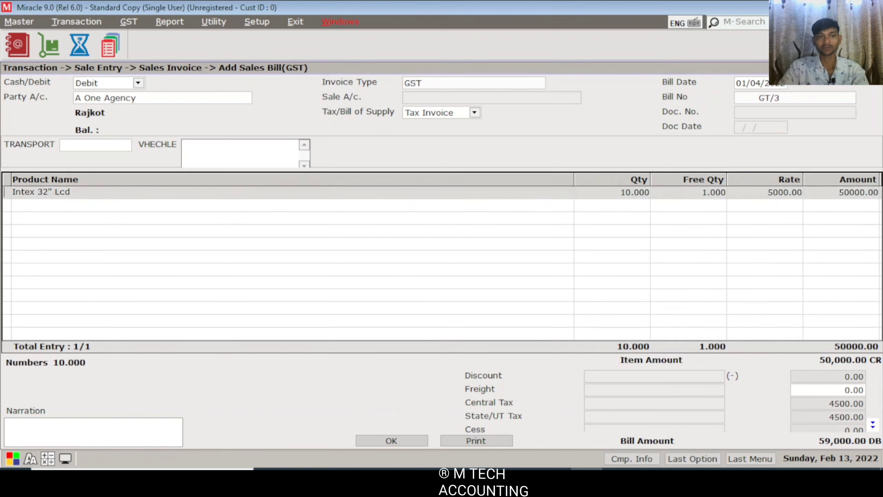
{"action": "key", "text": "Return"}
{"action": "key", "text": "Return"}
{"action": "key", "text": "Return"}
{"action": "key", "text": "Return"}
{"action": "key", "text": "Return"}
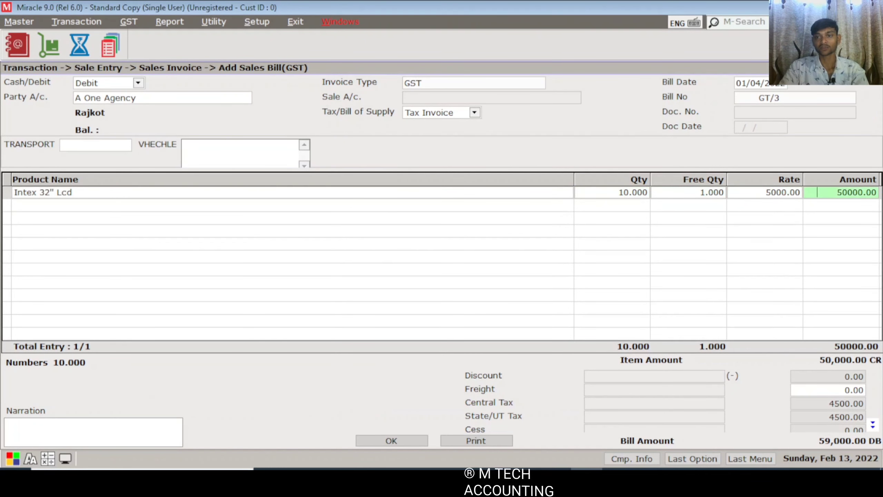
{"action": "key", "text": "Return"}
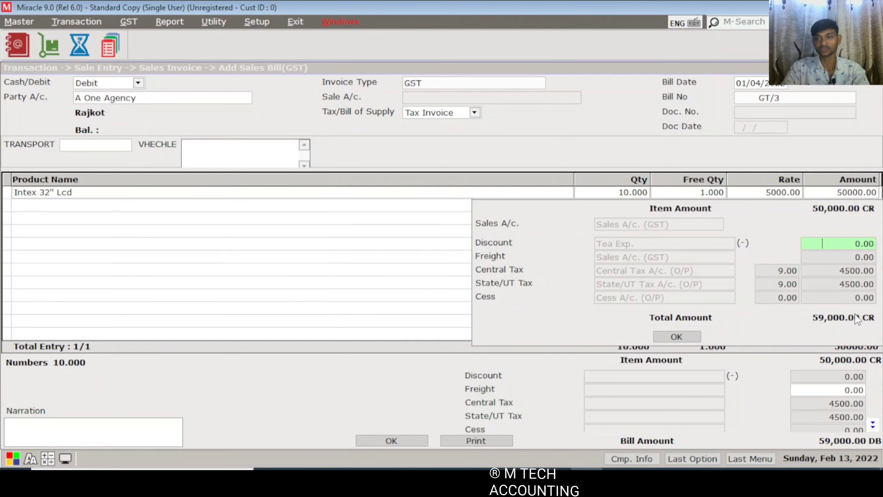
{"action": "type", "text": "10000"}
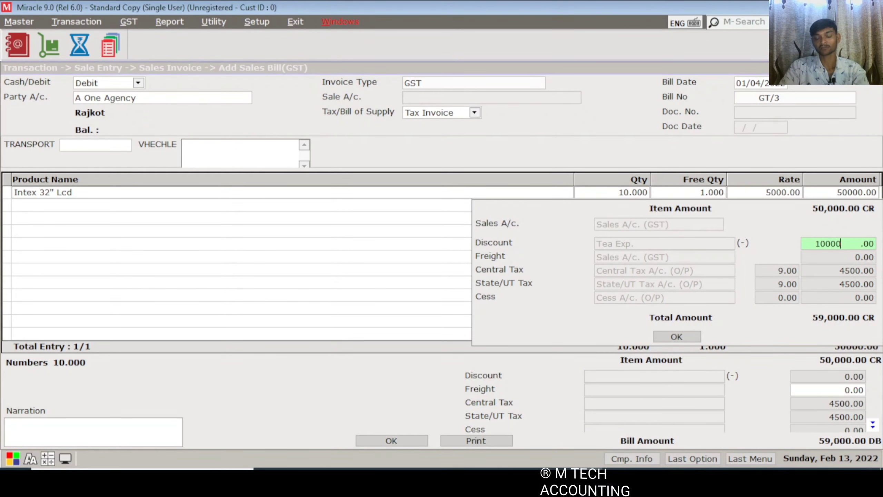
{"action": "key", "text": "Return"}
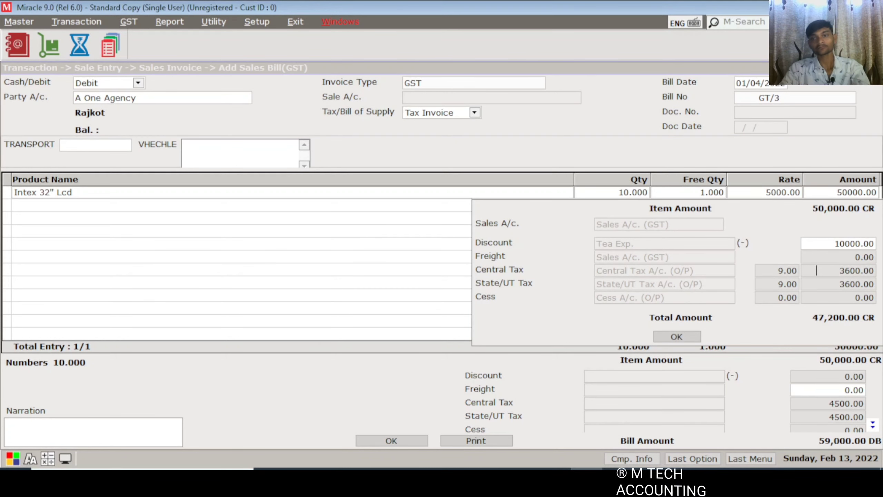
{"action": "key", "text": "Escape"}
{"action": "key", "text": "Escape"}
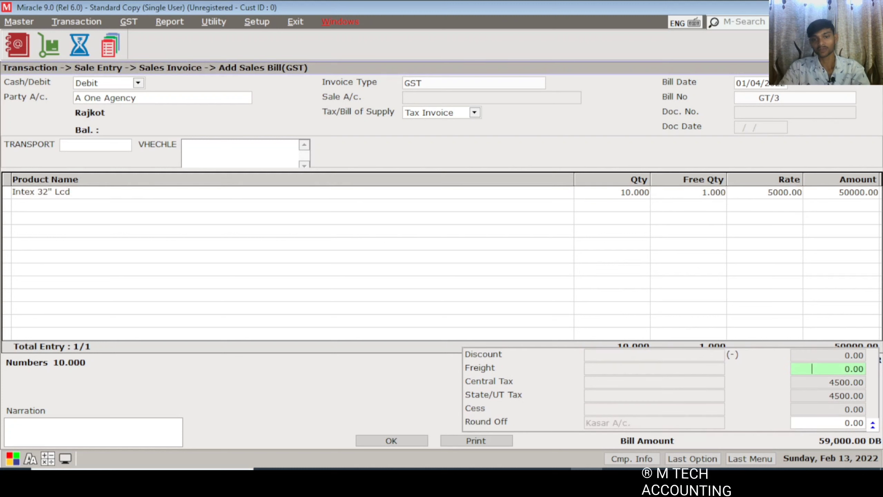
Step: Save the sales bill with no freight or narration, and close the sales invoice entry
{"action": "key", "text": "Return"}
{"action": "key", "text": "Return"}
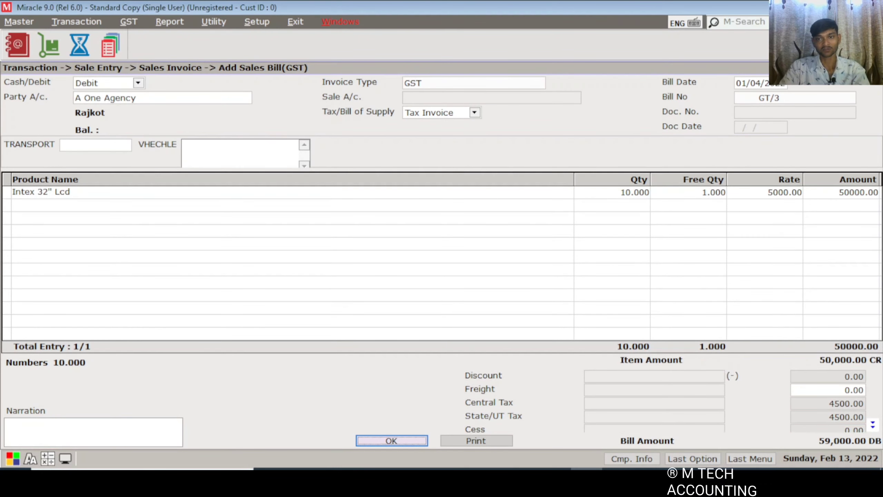
{"action": "key", "text": "Return"}
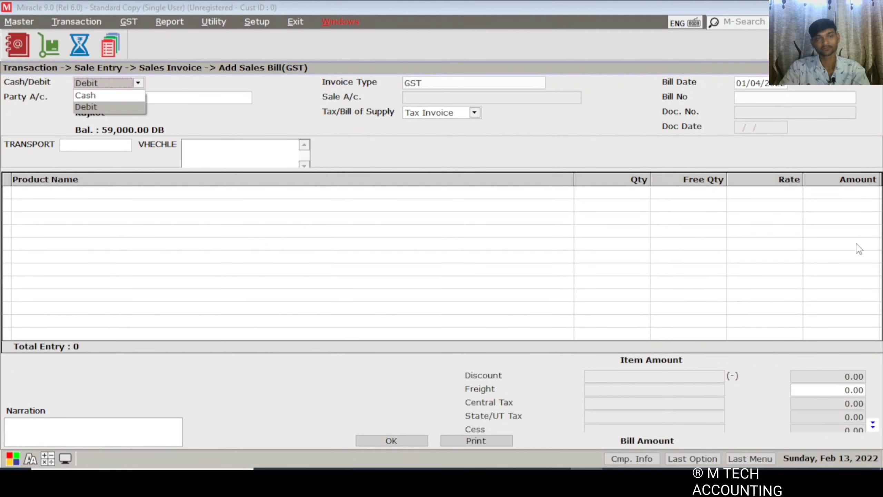
{"action": "key", "text": "Escape"}
{"action": "key", "text": "Escape"}
{"action": "key", "text": "Return"}
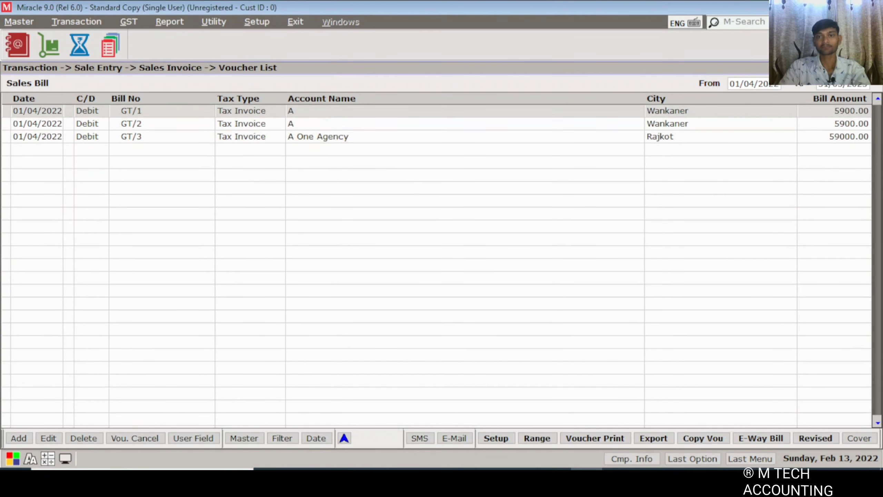
{"action": "key", "text": "Escape"}
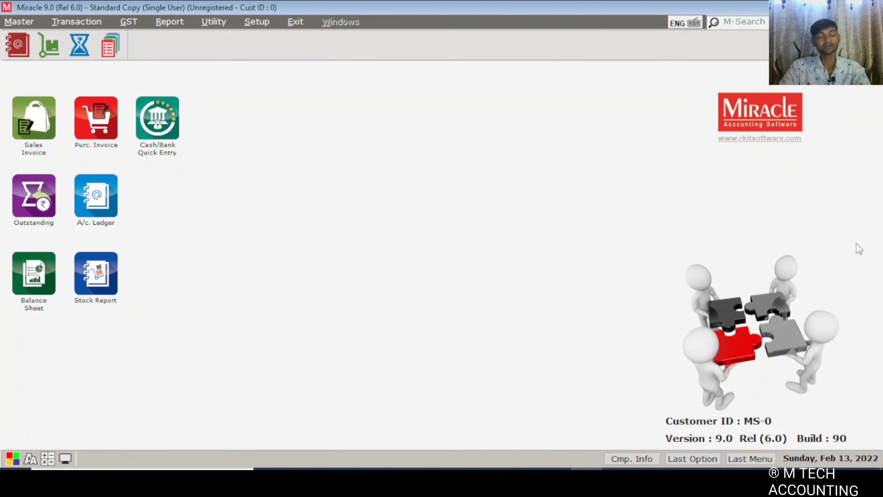